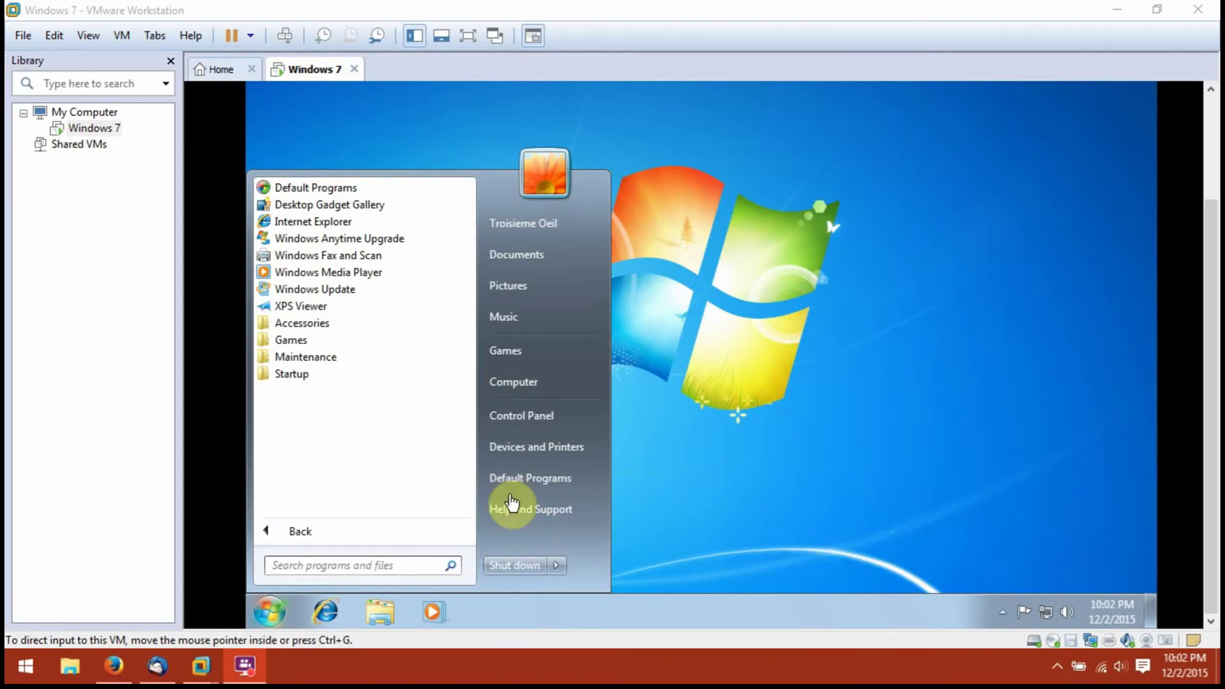
Step: Go from the guest's Control Panel through System and Security to Action Center
{"action": "left_click", "coordinate": [543, 417]}
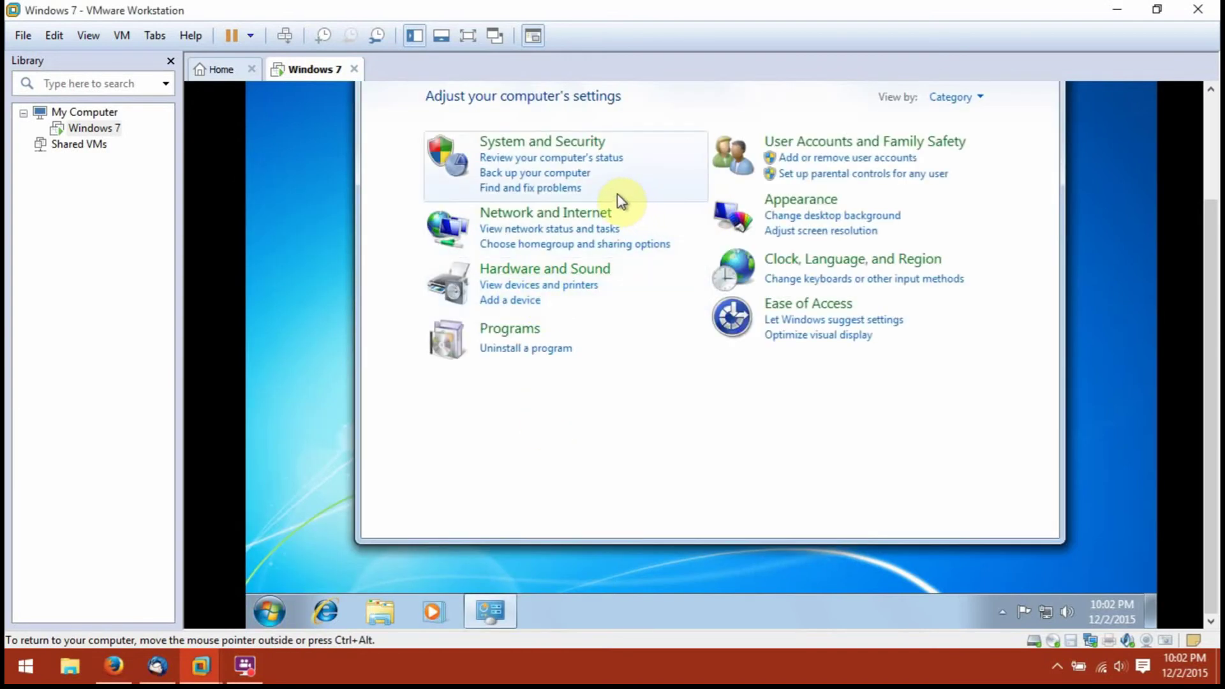
{"action": "left_click", "coordinate": [561, 144]}
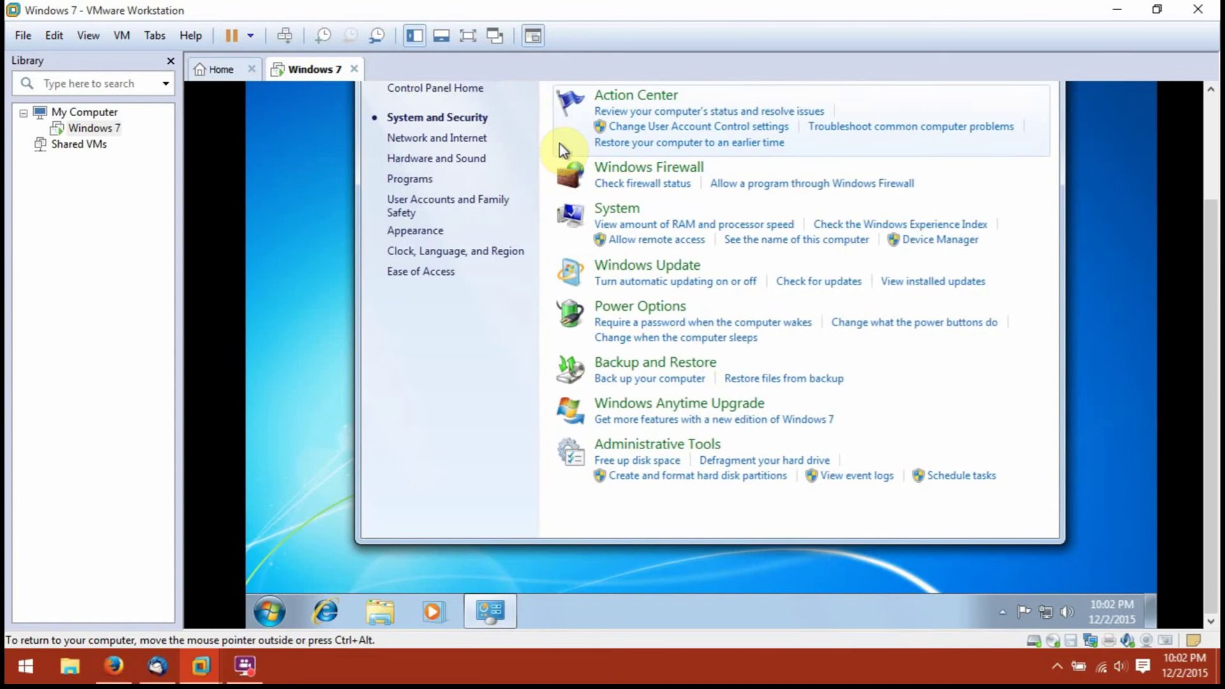
{"action": "left_click", "coordinate": [612, 96]}
{"action": "left_click", "coordinate": [611, 98]}
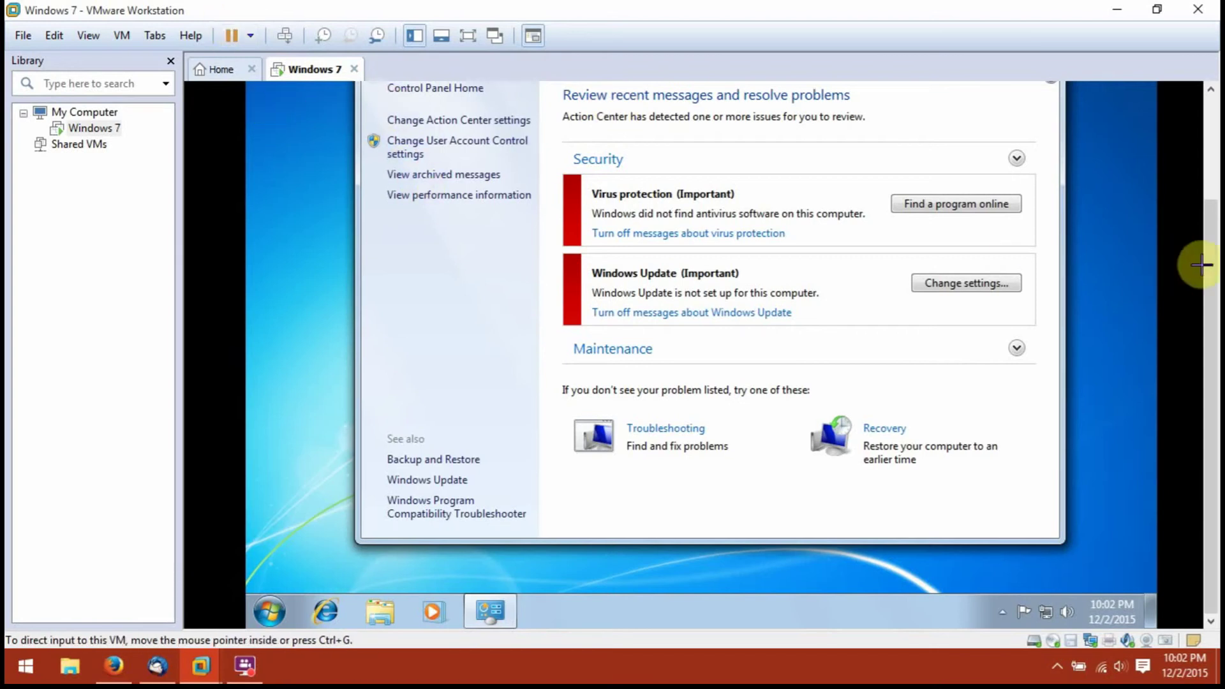
{"action": "scroll", "coordinate": [1204, 259], "scroll_direction": "up", "scroll_amount": 3}
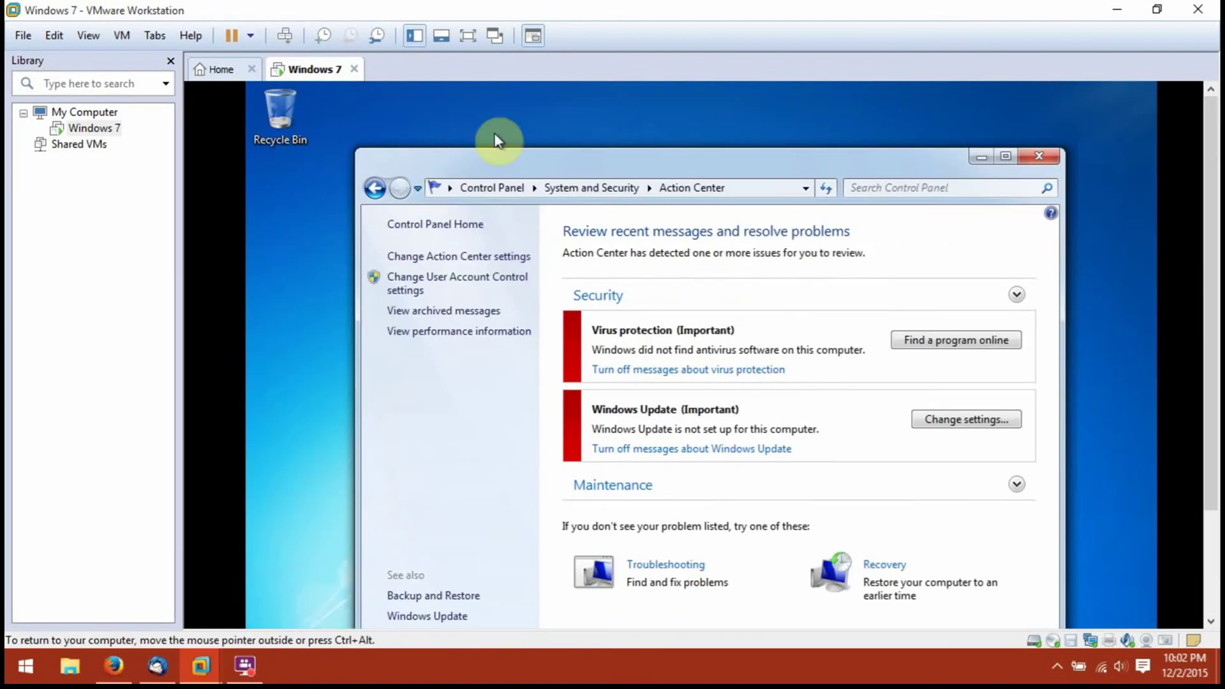
Step: Return to System and Security and open the System page showing Windows 7 Home Basic, 32-bit
{"action": "left_click", "coordinate": [376, 189]}
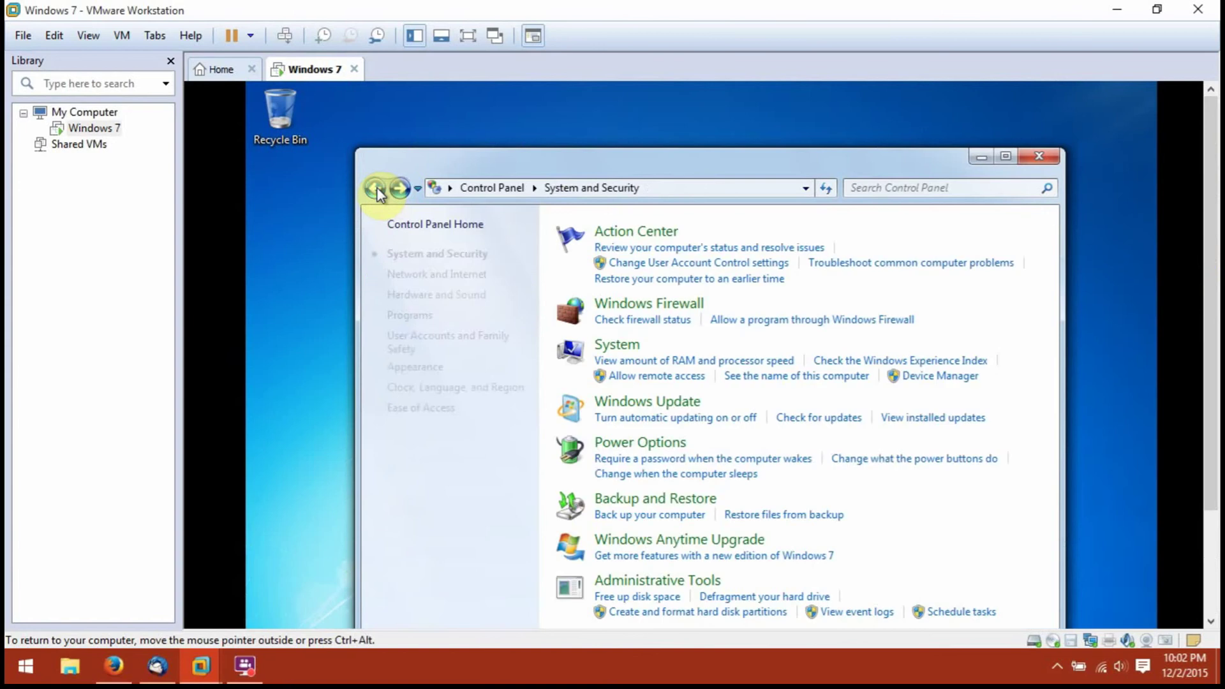
{"action": "left_click", "coordinate": [612, 347]}
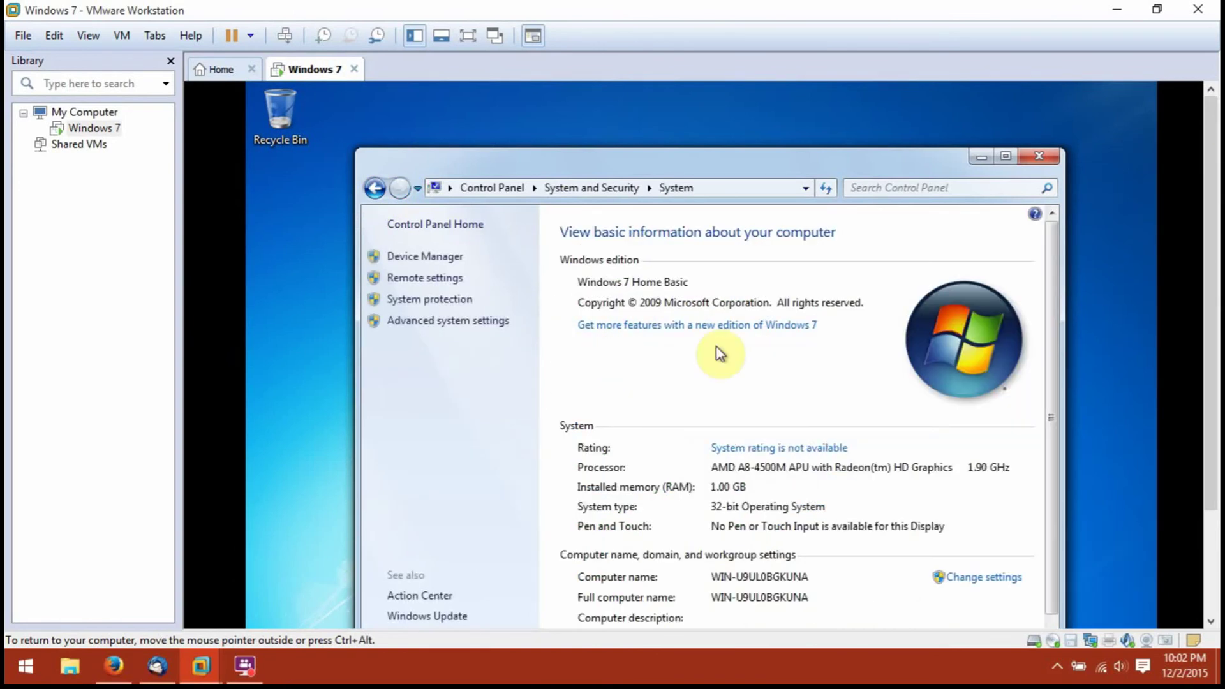
{"action": "scroll", "coordinate": [778, 355], "scroll_direction": "down", "scroll_amount": 1}
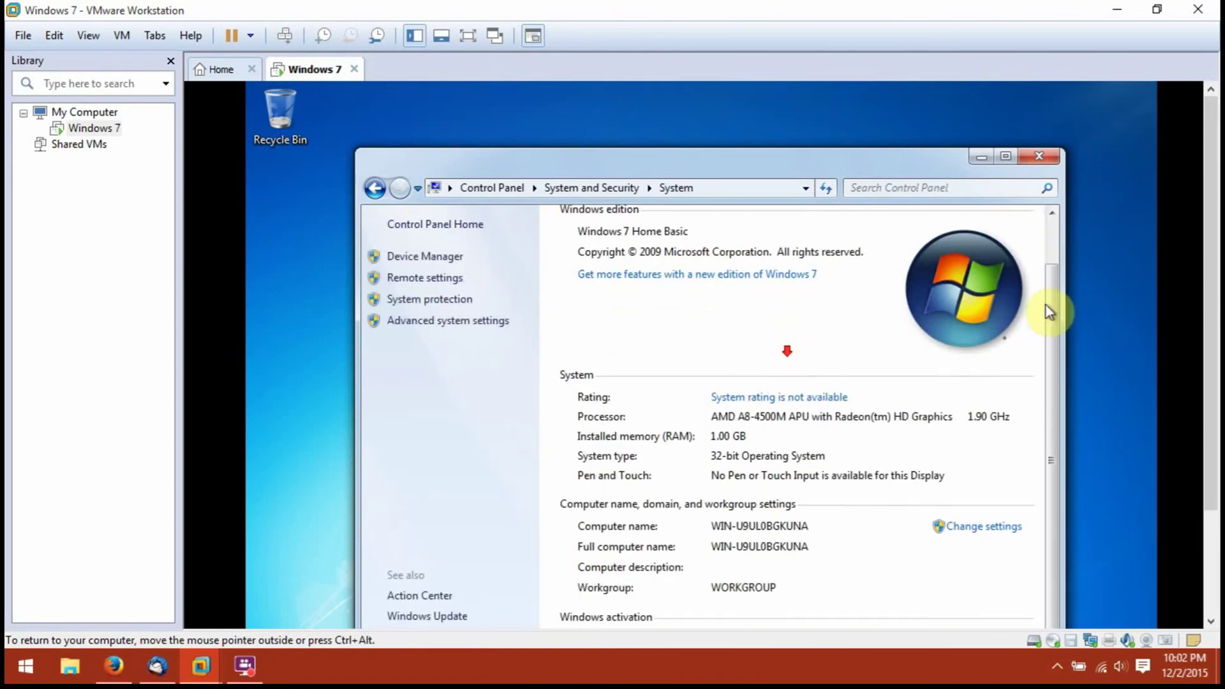
{"action": "mouse_move", "coordinate": [1197, 192]}
{"action": "left_mouse_down"}
{"action": "mouse_move", "coordinate": [1205, 327]}
{"action": "mouse_move", "coordinate": [1184, 251]}
{"action": "left_mouse_up"}
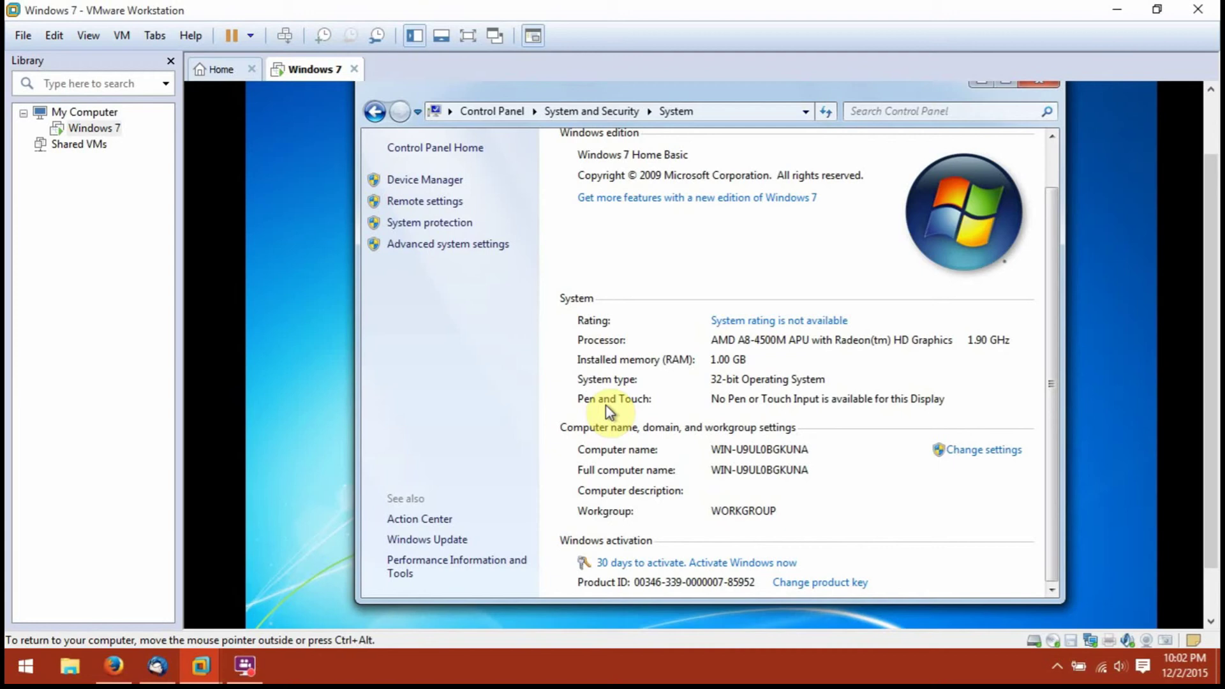
{"action": "scroll", "coordinate": [605, 410], "scroll_direction": "up", "scroll_amount": 1}
{"action": "scroll", "coordinate": [596, 409], "scroll_direction": "down", "scroll_amount": 1}
{"action": "scroll", "coordinate": [598, 410], "scroll_direction": "up", "scroll_amount": 1}
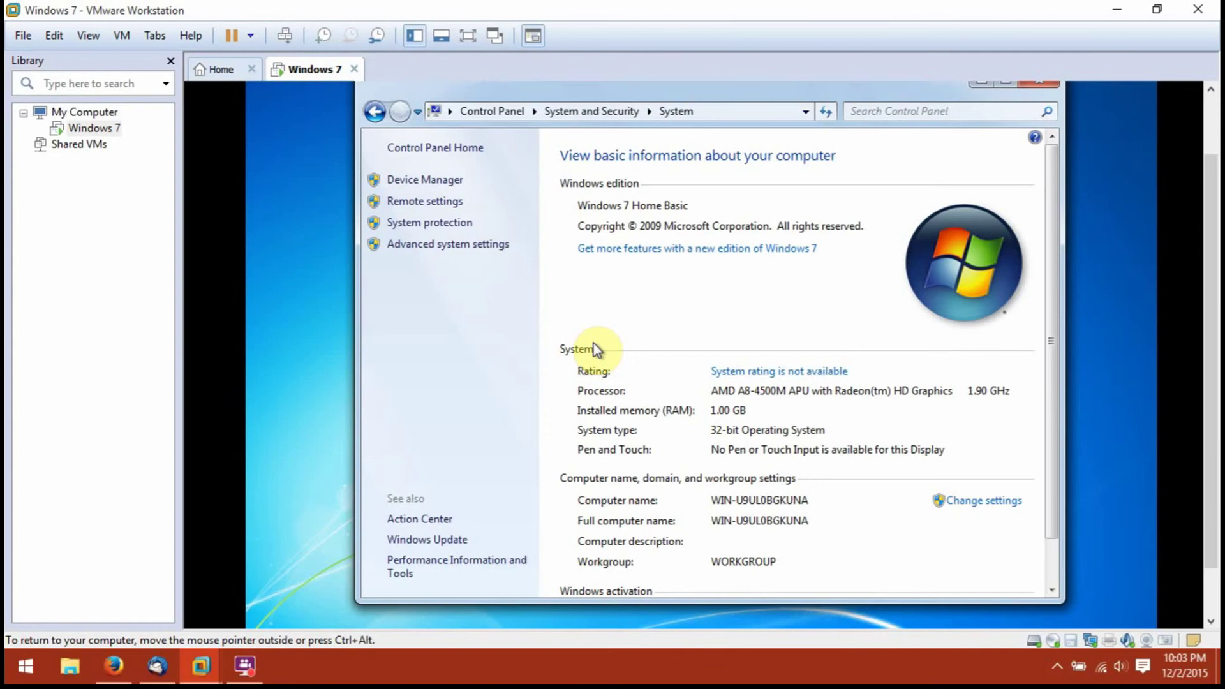
Step: Close the guest's System window and refocus the VMware window on the Windows 7 desktop
{"action": "left_click", "coordinate": [1035, 89]}
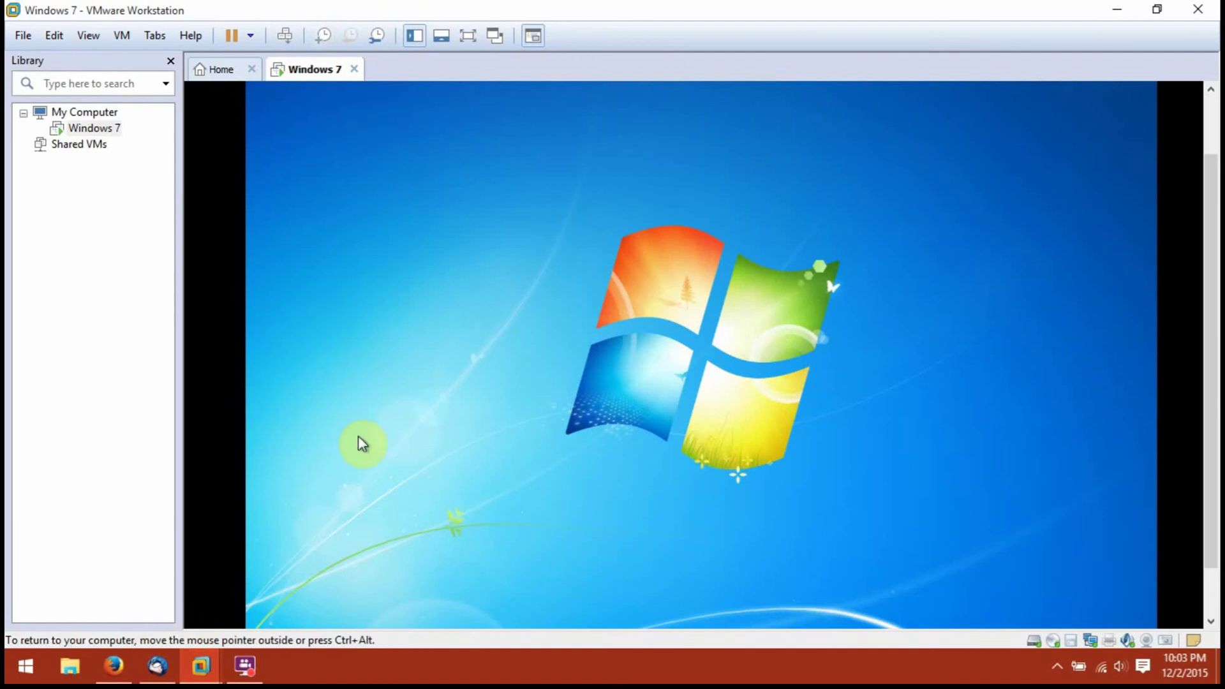
{"action": "left_click", "coordinate": [246, 665]}
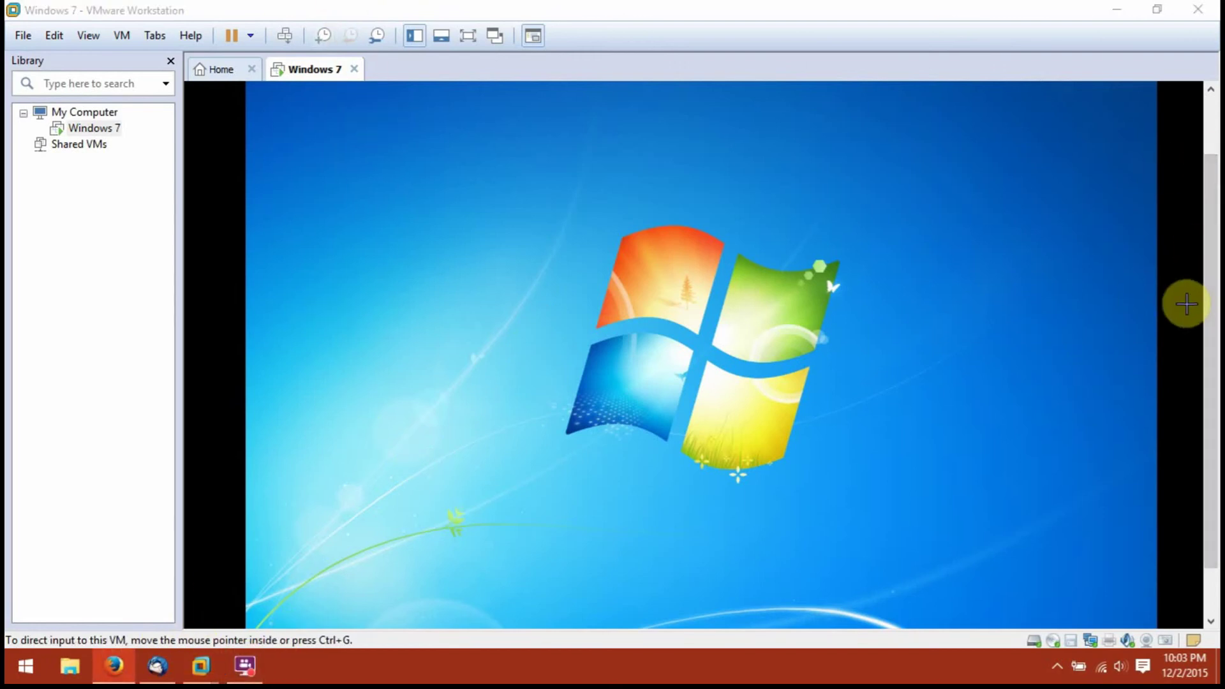
{"action": "left_click", "coordinate": [1208, 263]}
Step: Show the Windows 7 Start menu on the guest desktop, then switch focus to the screen recorder
{"action": "left_click", "coordinate": [274, 610]}
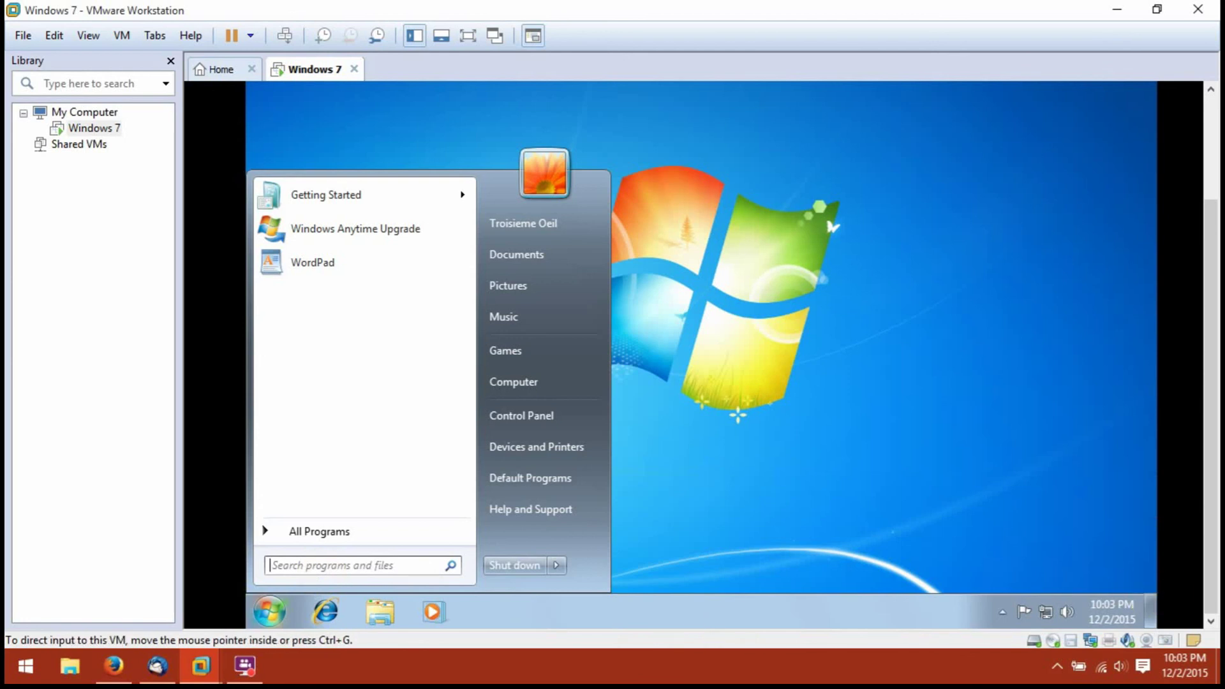
{"action": "key", "text": "alt+Tab"}
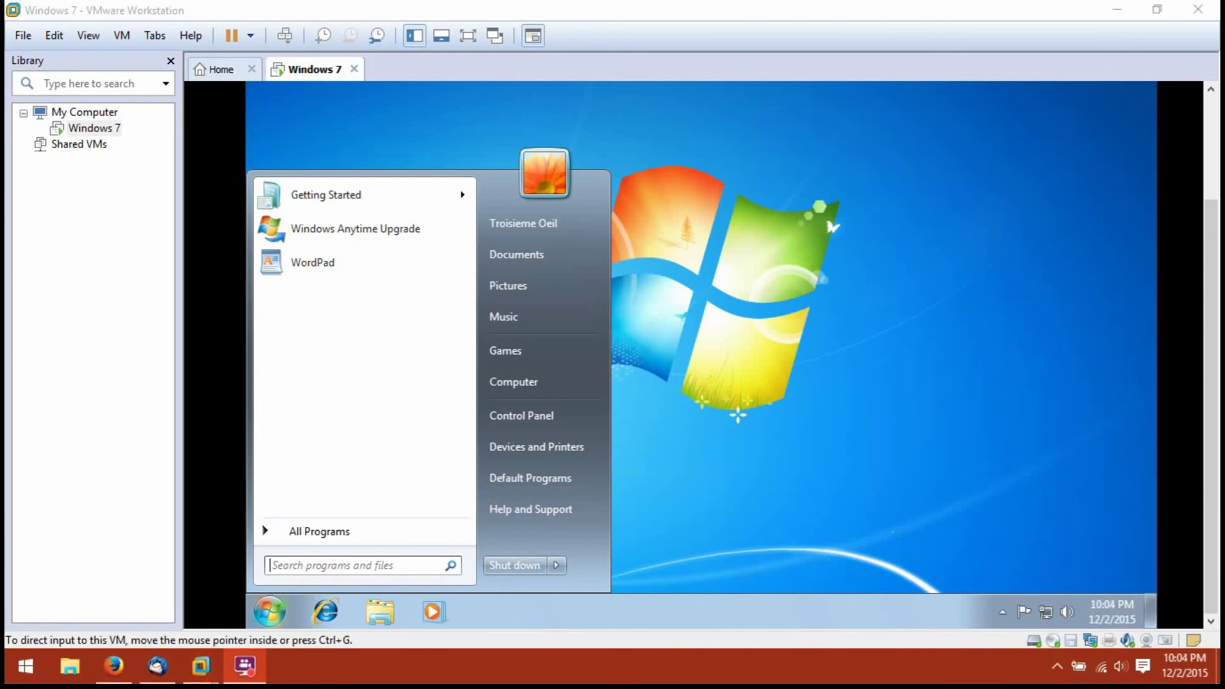